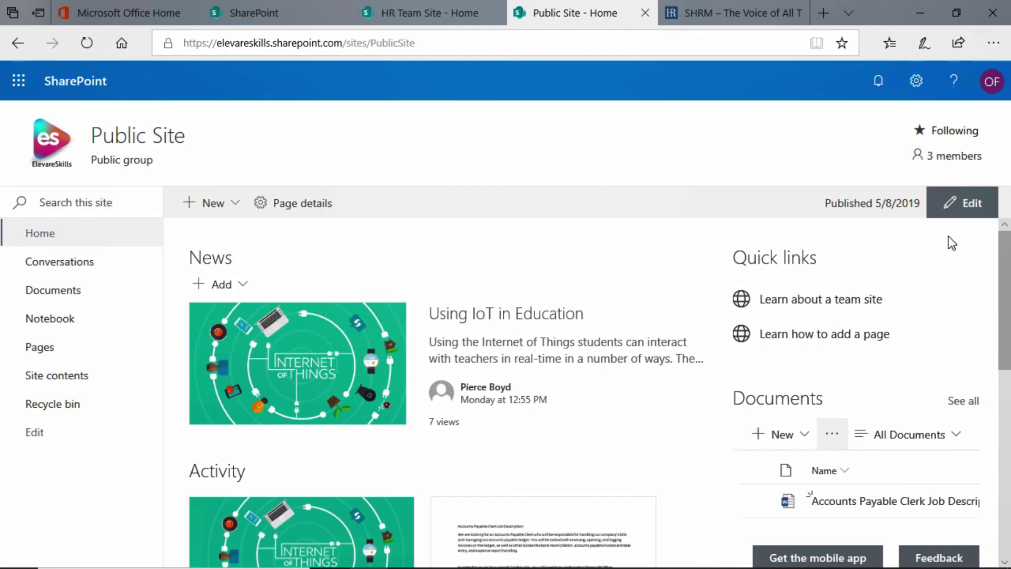
- Edit the Public Site home page and add a link to Quick links, browsing OneDrive and the site's libraries
{"action": "left_click", "coordinate": [971, 210]}
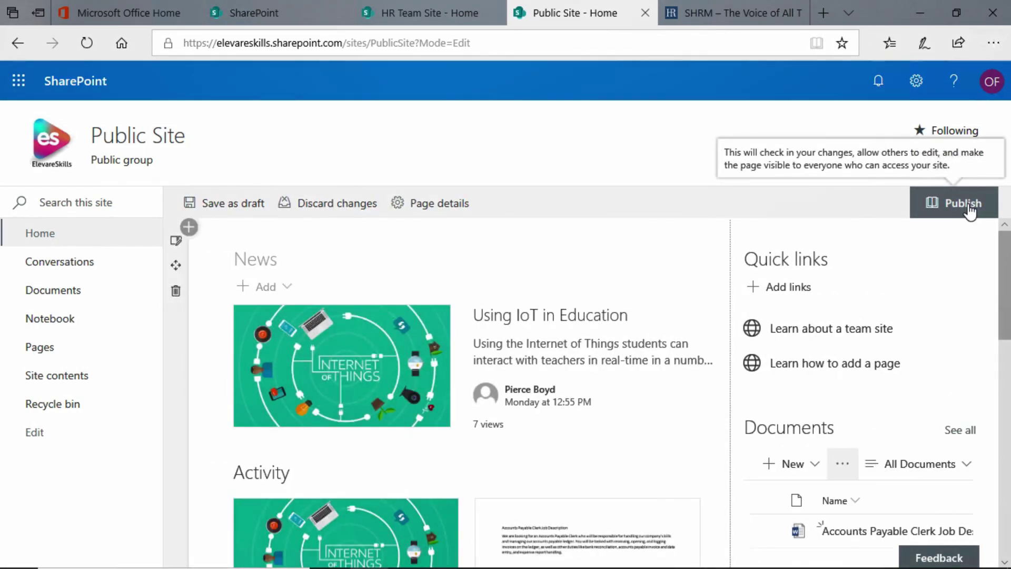
{"action": "left_click", "coordinate": [905, 313]}
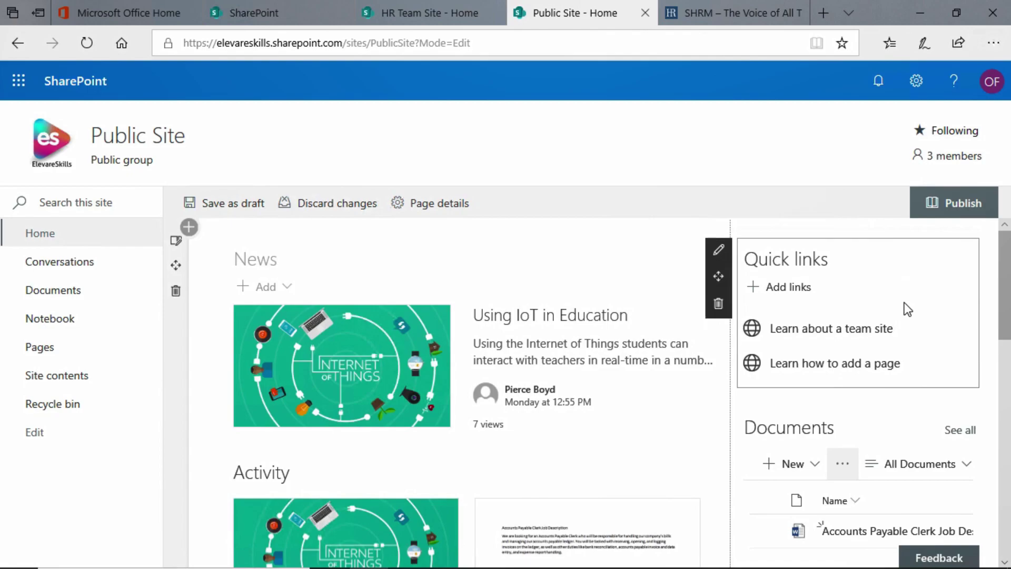
{"action": "left_click", "coordinate": [790, 288]}
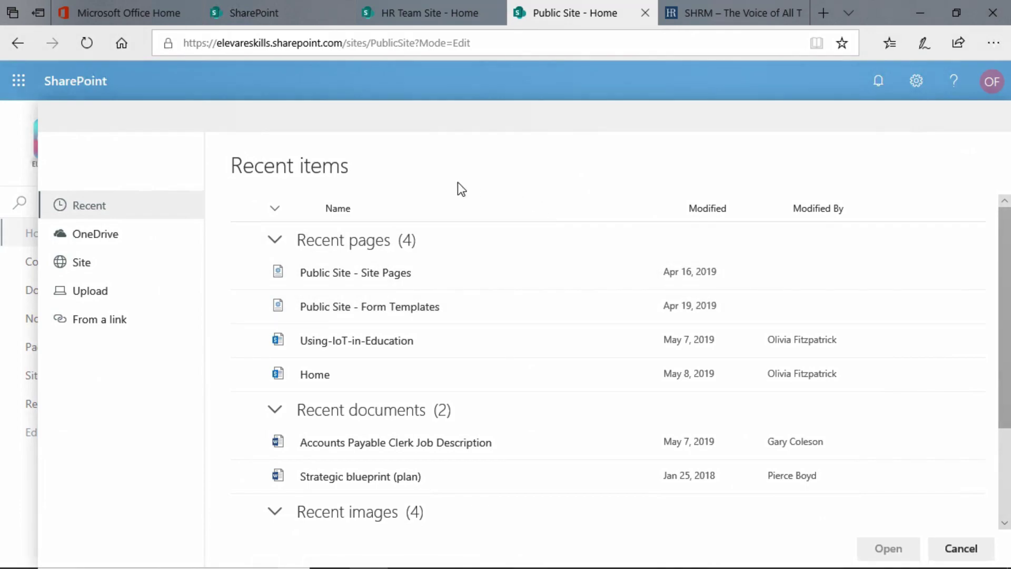
{"action": "left_click", "coordinate": [109, 242]}
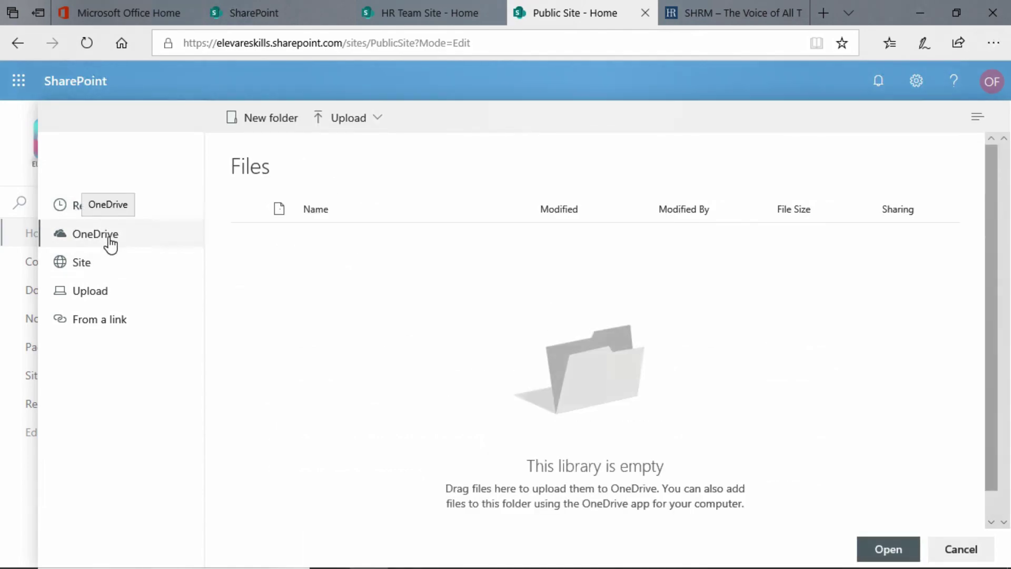
{"action": "left_click", "coordinate": [89, 270]}
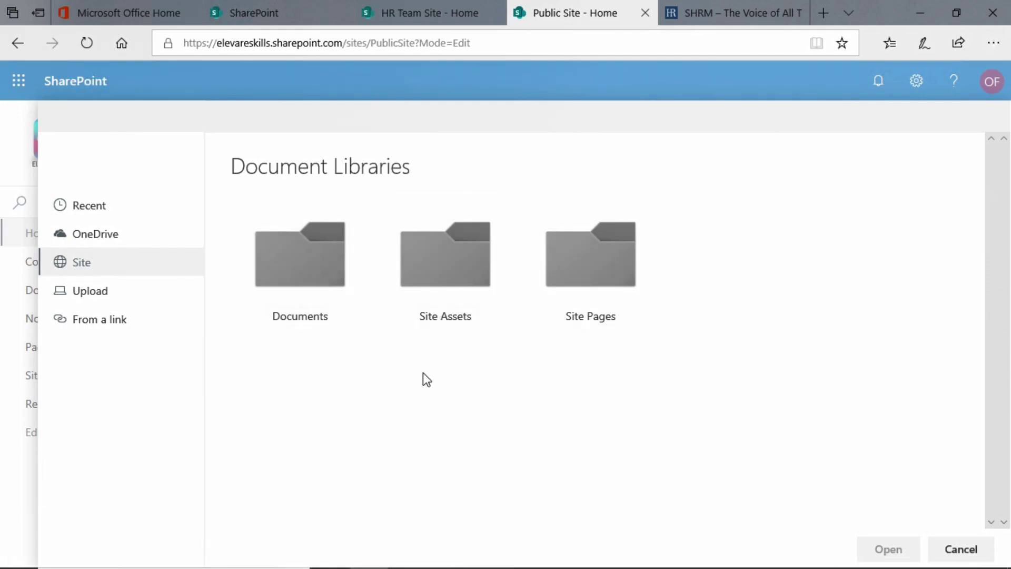
- Upload Business Development Manager Job Description.docx from the computer's Job Descriptions folder
{"action": "left_click", "coordinate": [90, 298]}
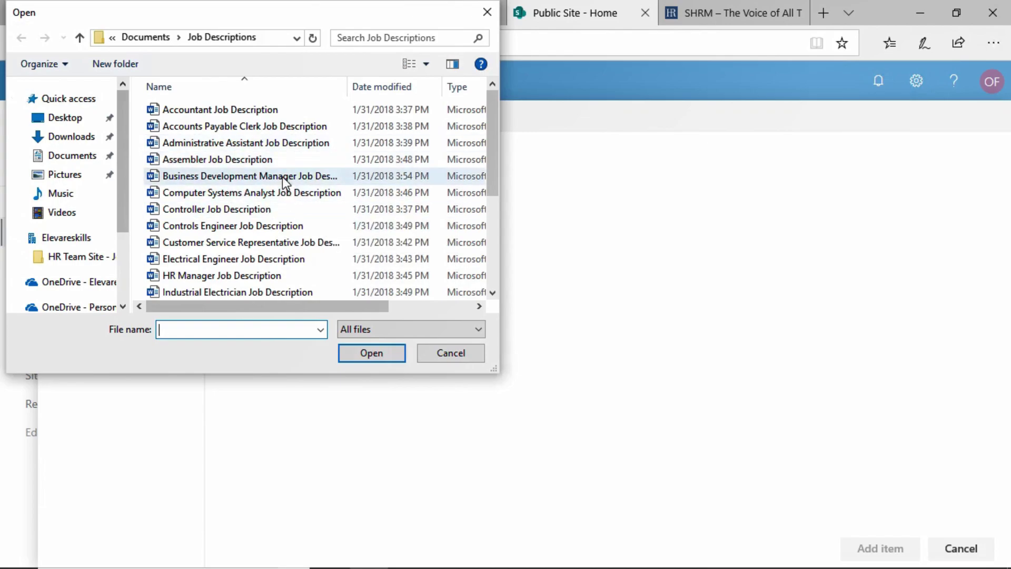
{"action": "scroll", "coordinate": [262, 203], "scroll_direction": "down", "scroll_amount": 1}
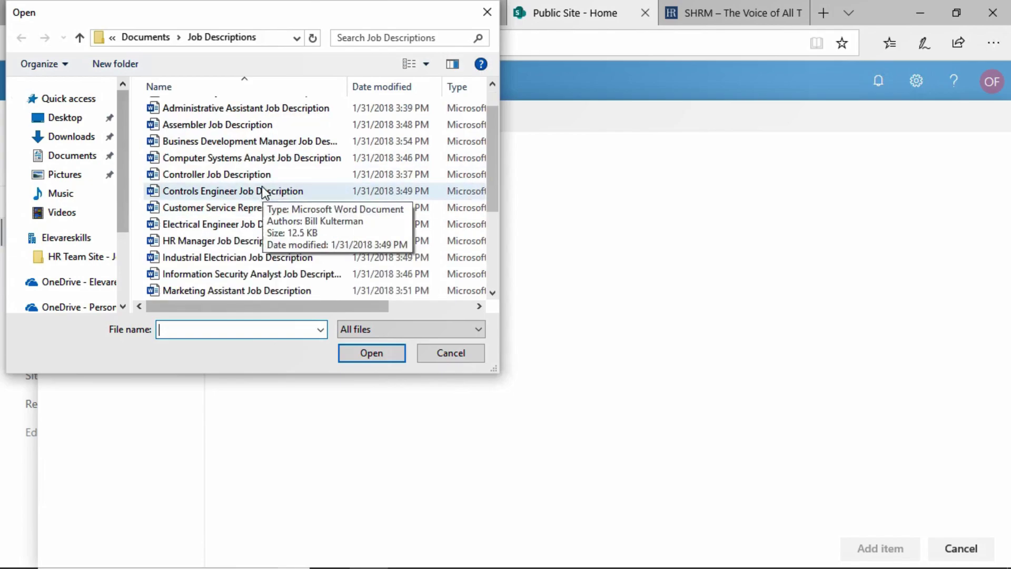
{"action": "left_click", "coordinate": [253, 141]}
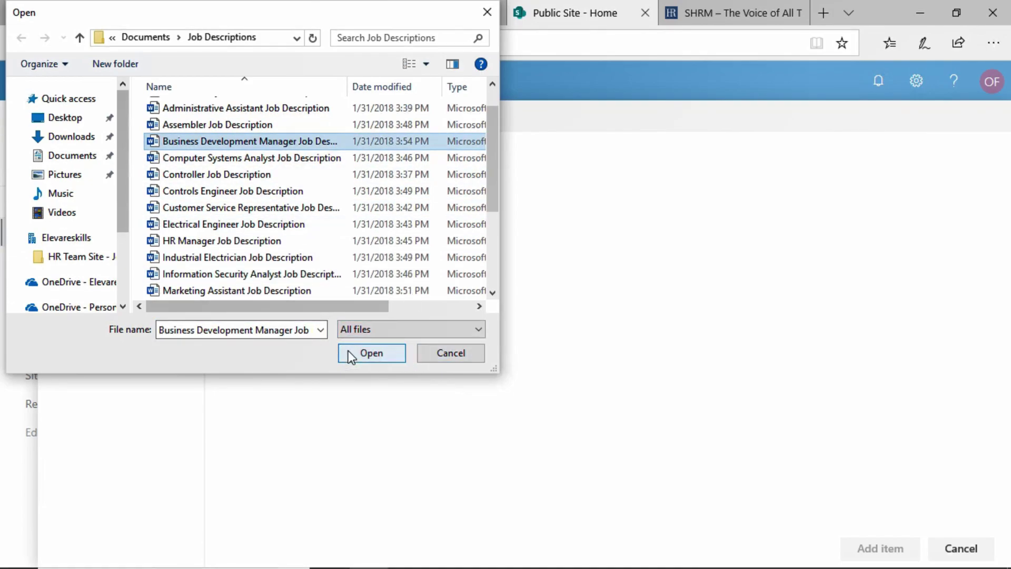
{"action": "left_click", "coordinate": [352, 353]}
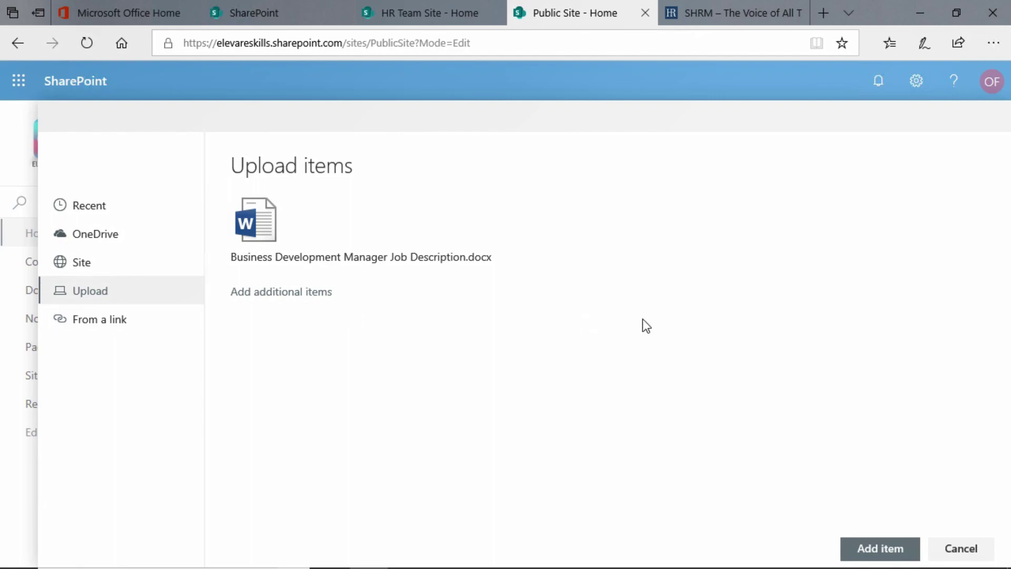
- Add the document as a quick link with alt text 'Word Document' and description 'Link to the Business Development Manager job description.'
{"action": "left_click", "coordinate": [888, 553]}
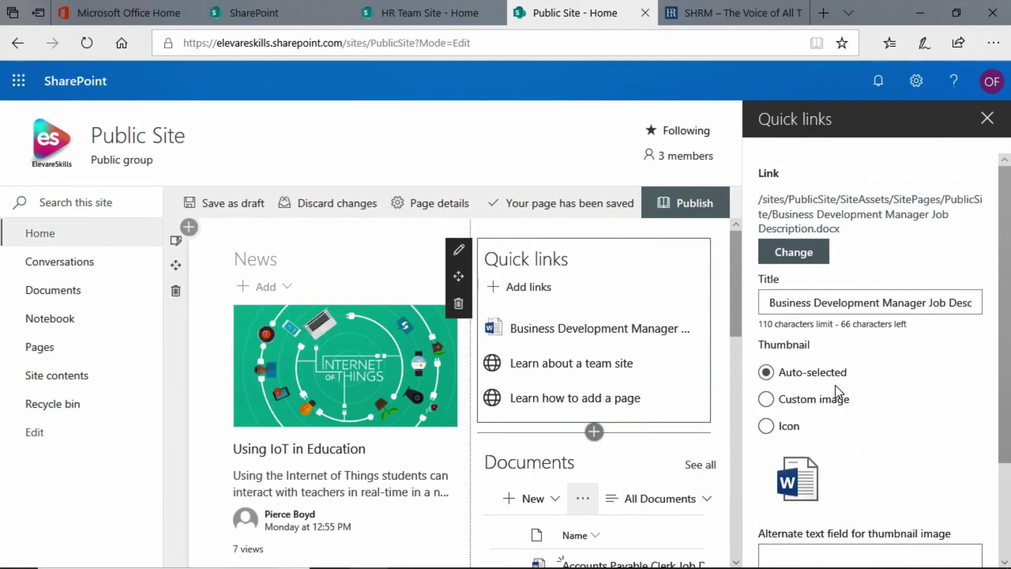
{"action": "scroll", "coordinate": [836, 385], "scroll_direction": "down", "scroll_amount": 1}
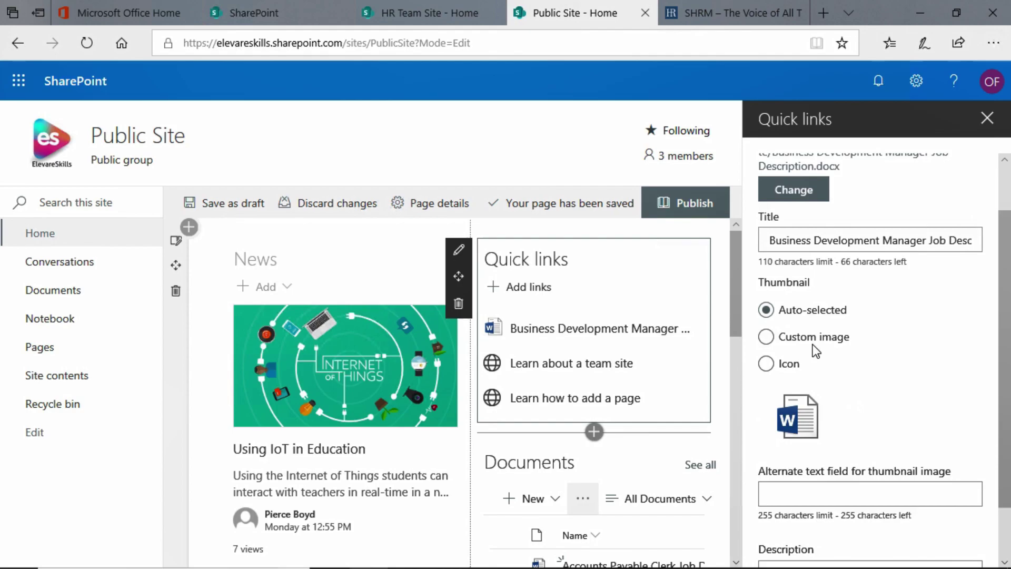
{"action": "scroll", "coordinate": [867, 398], "scroll_direction": "down", "scroll_amount": 1}
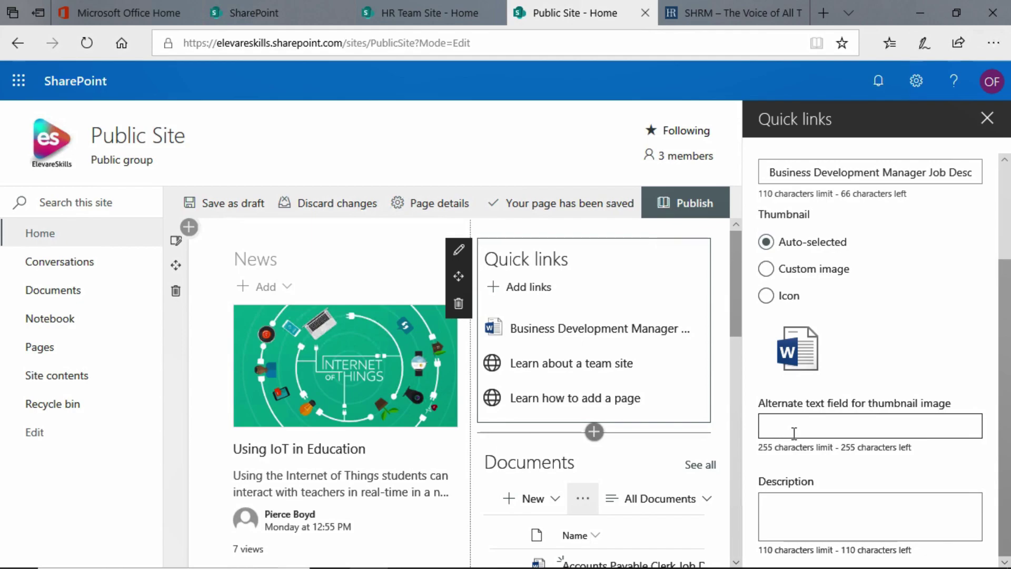
{"action": "left_click", "coordinate": [794, 433]}
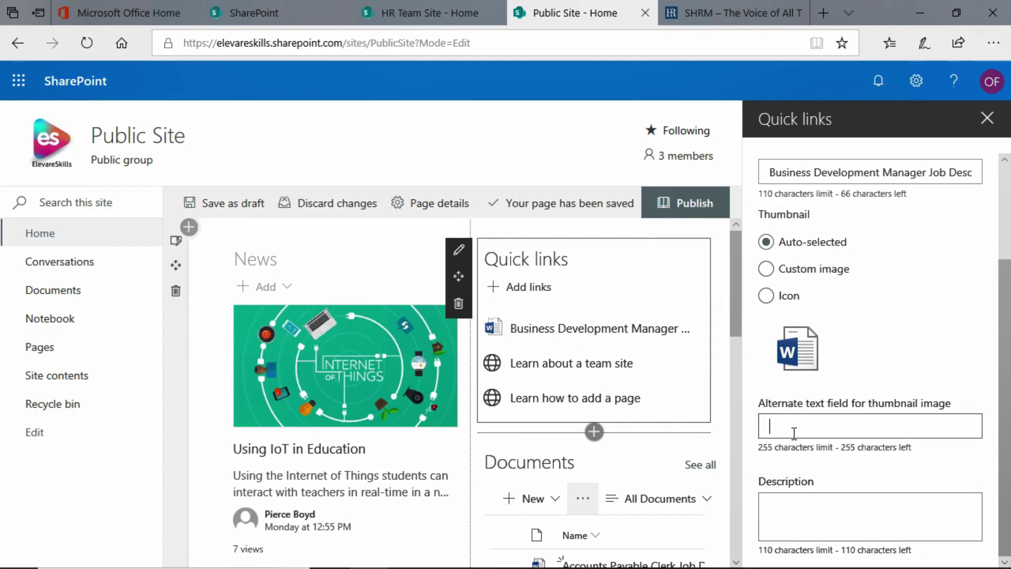
{"action": "type", "text": "Word D"}
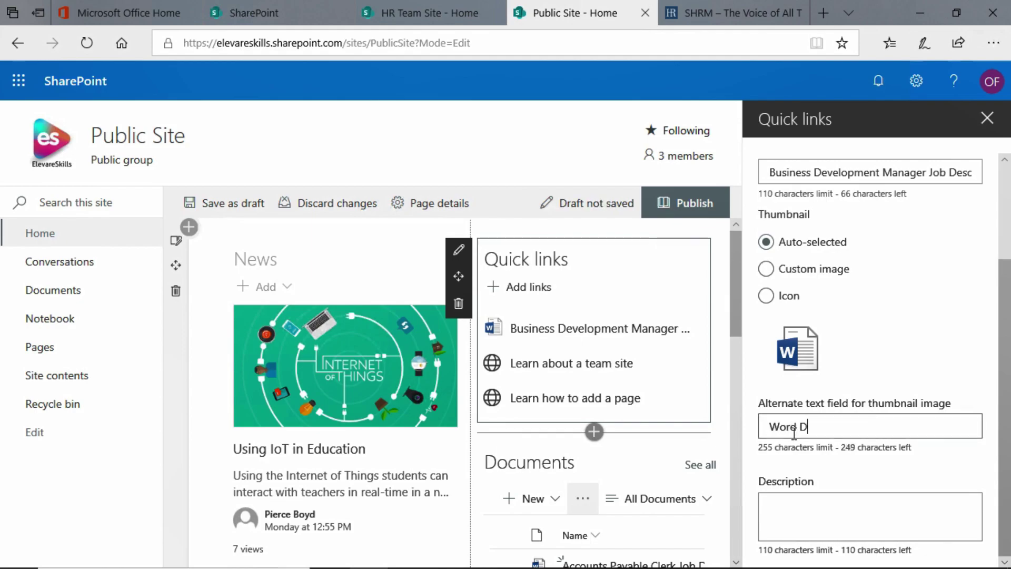
{"action": "type", "text": "ocument"}
{"action": "left_click", "coordinate": [819, 500]}
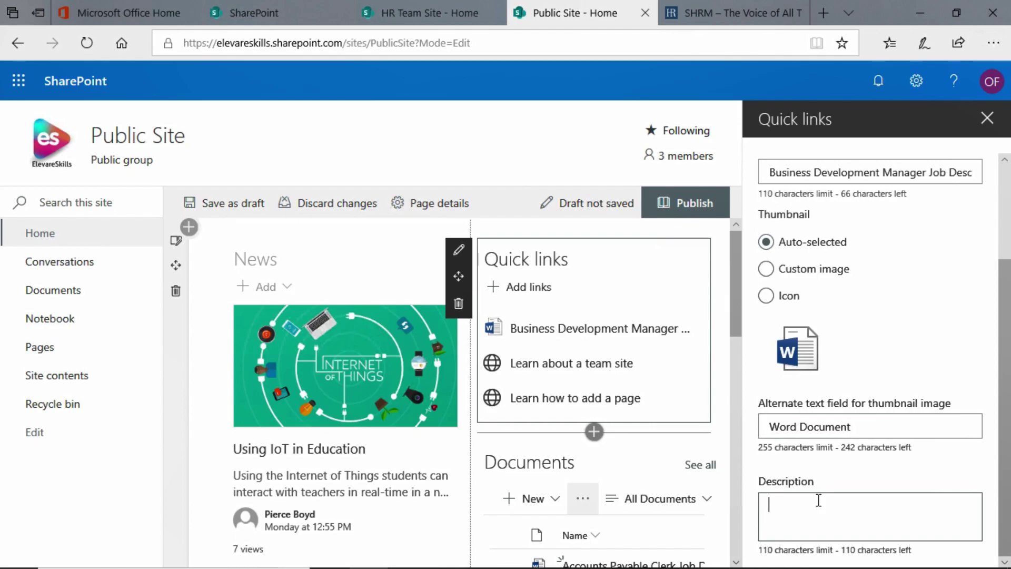
{"action": "type", "text": "L"}
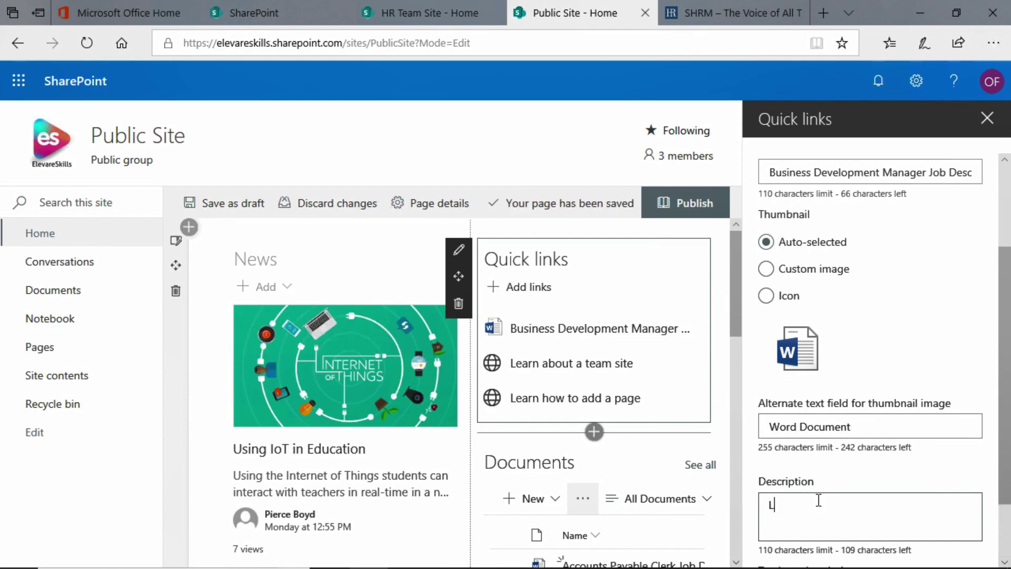
{"action": "type", "text": "ink to the "}
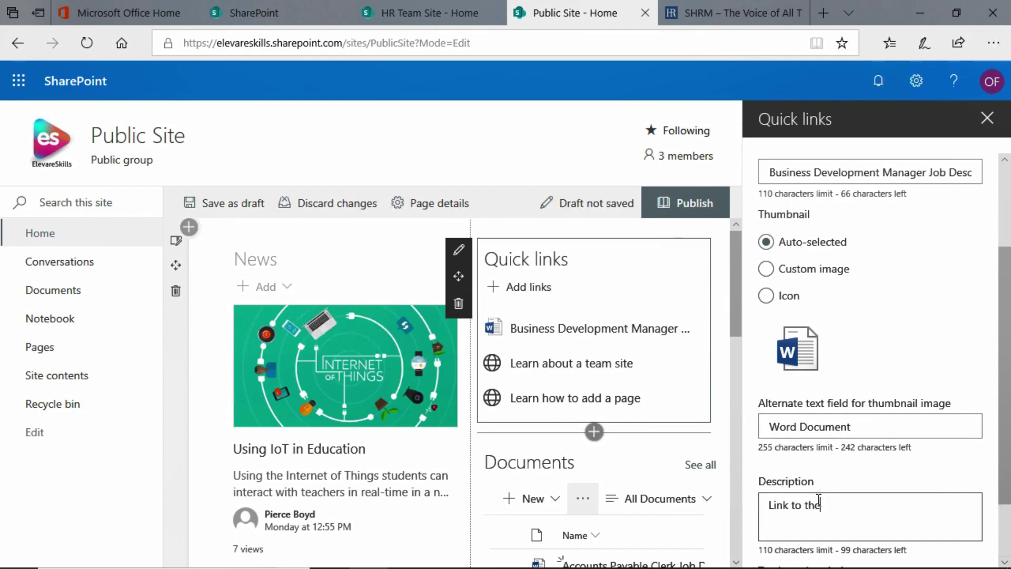
{"action": "type", "text": "Business Developme"}
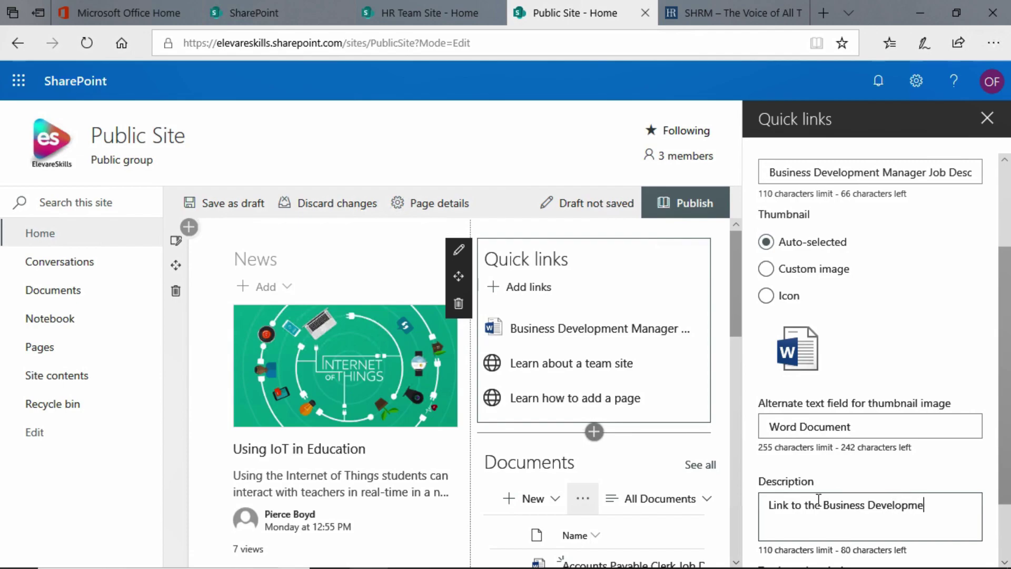
{"action": "type", "text": "nt Manager job descrip"}
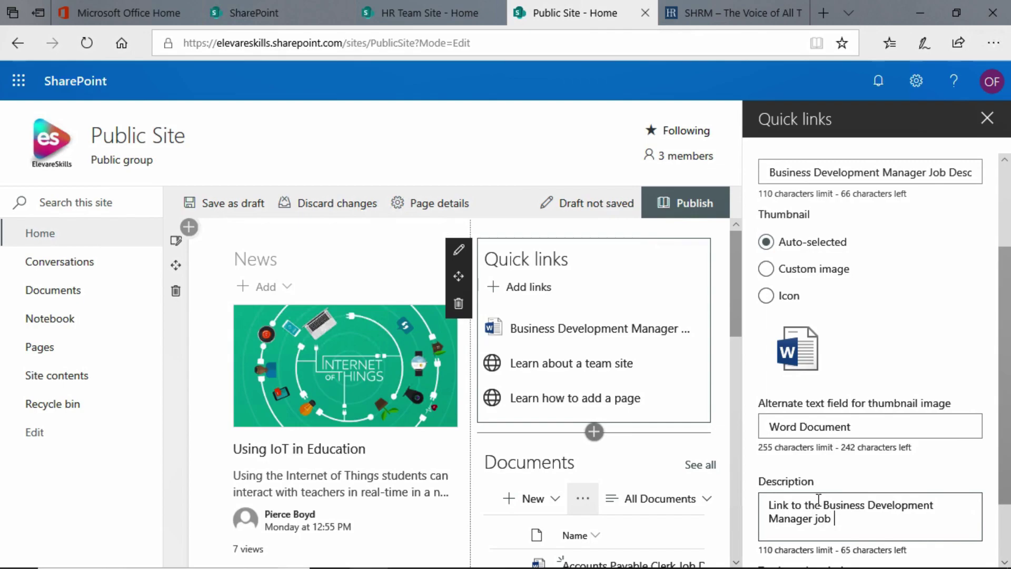
{"action": "type", "text": "tion."}
{"action": "scroll", "coordinate": [853, 496], "scroll_direction": "down", "scroll_amount": 2}
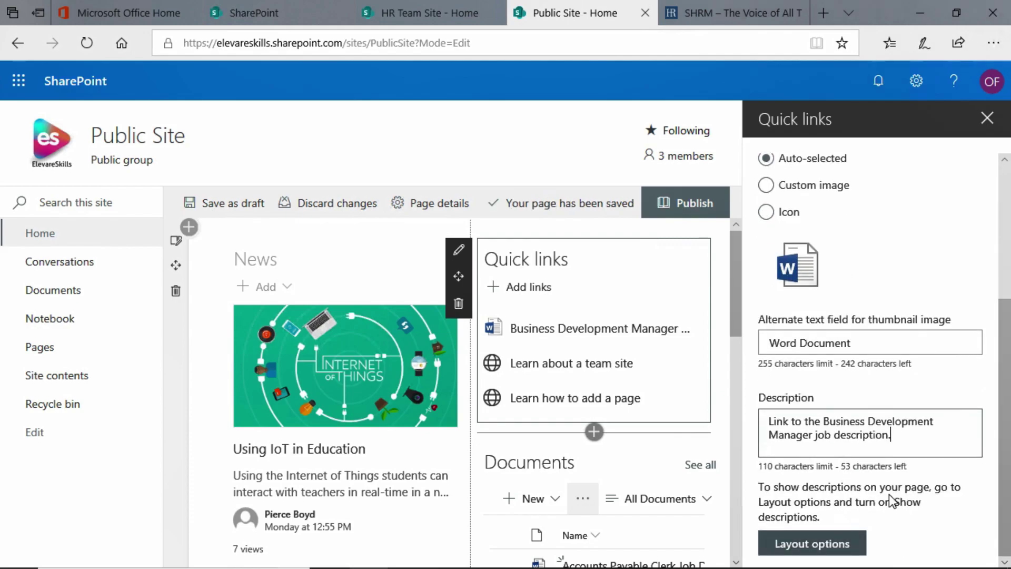
- Review the Quick links layout options, keep List layout, and close the settings pane
{"action": "left_click", "coordinate": [809, 545]}
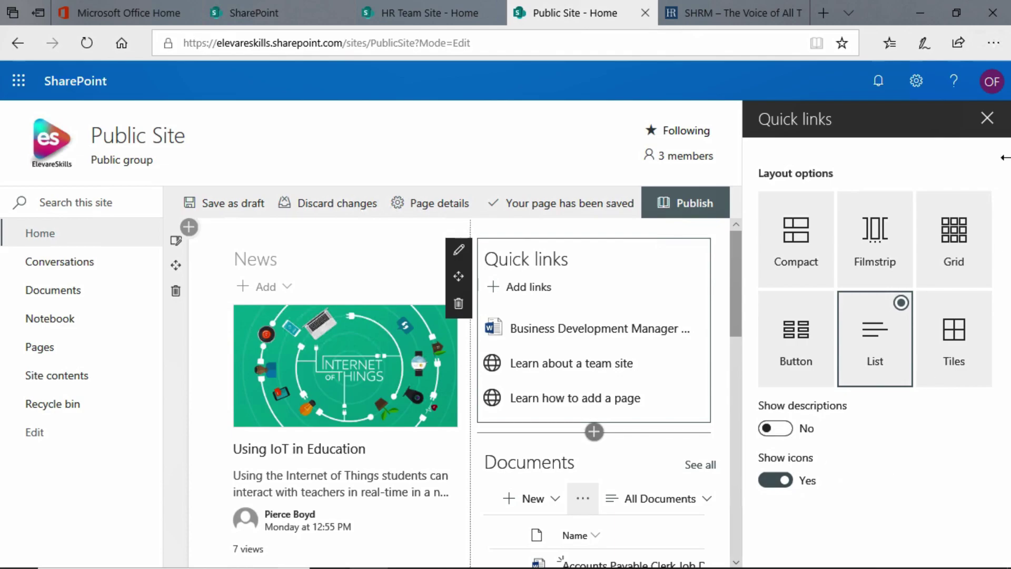
{"action": "left_click", "coordinate": [988, 124]}
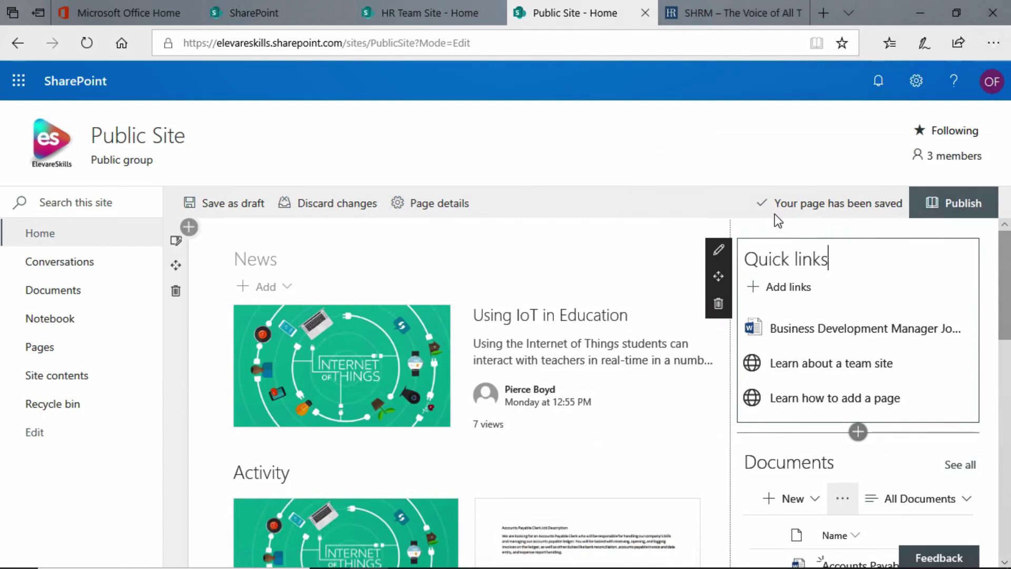
- Publish the Public Site page, close the job description document, and switch to the HR Team Site home page
{"action": "left_click", "coordinate": [960, 209]}
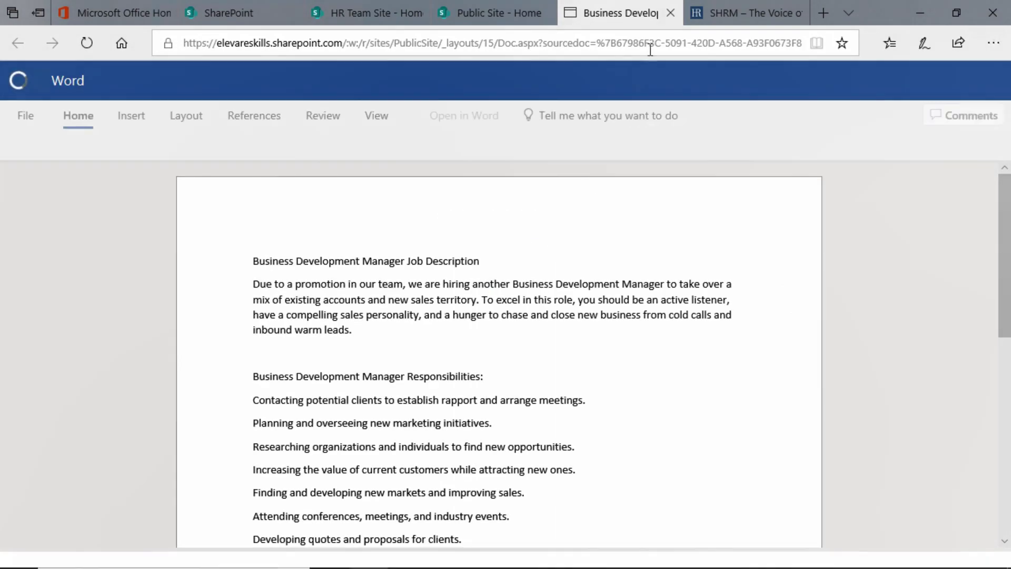
{"action": "left_click", "coordinate": [671, 12]}
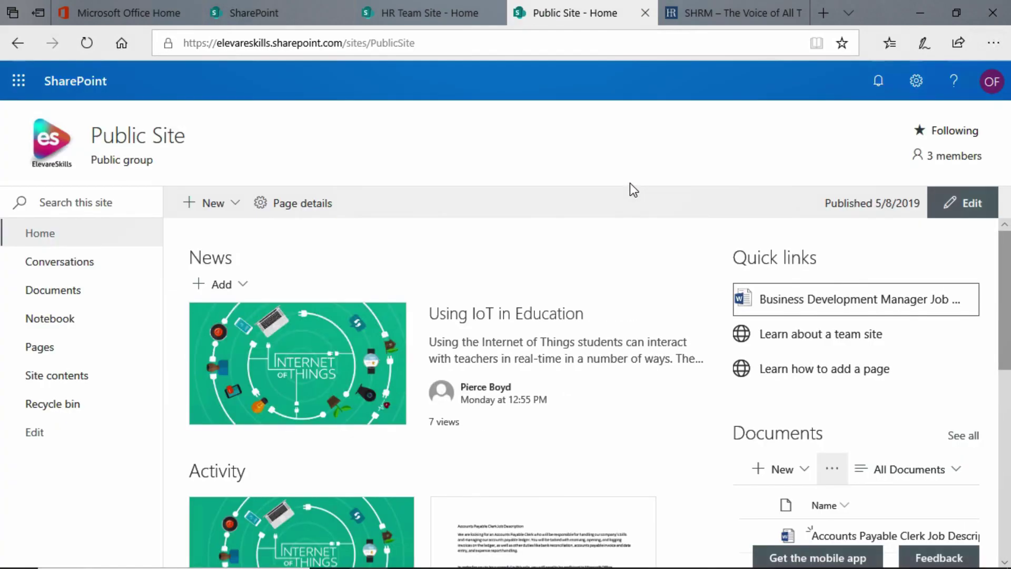
{"action": "left_click", "coordinate": [460, 15]}
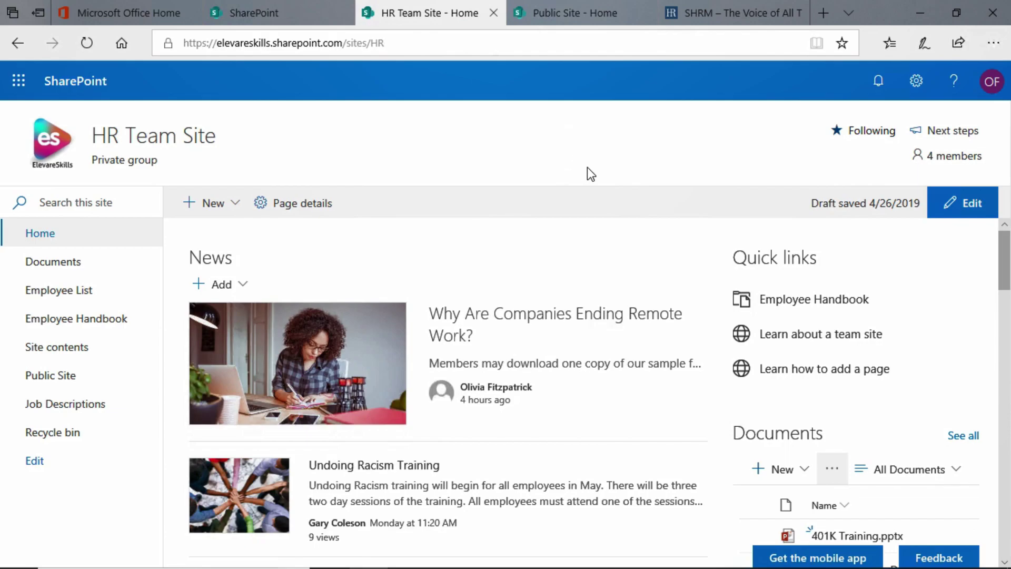
{"action": "left_click", "coordinate": [972, 203]}
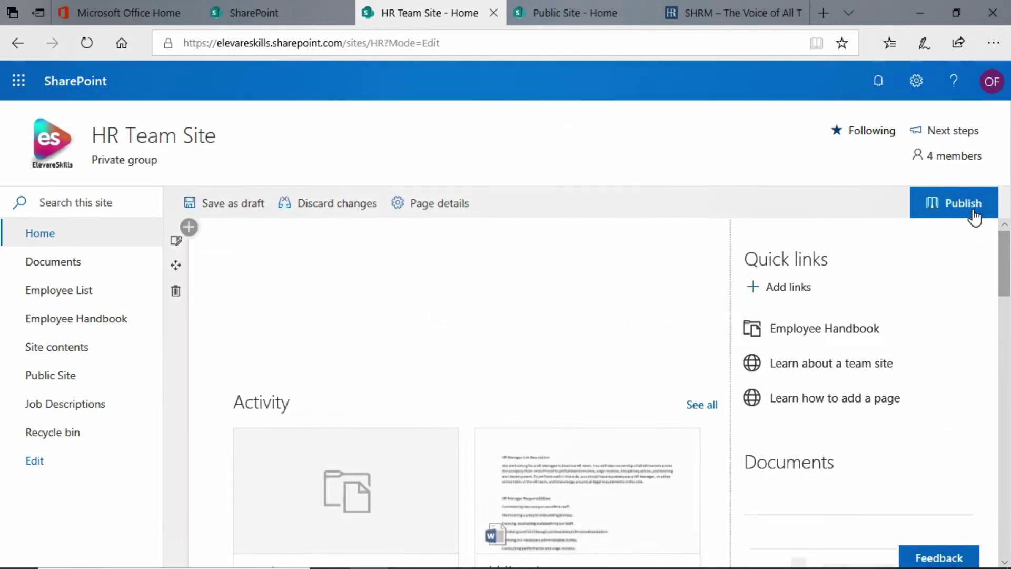
{"action": "left_click", "coordinate": [777, 285]}
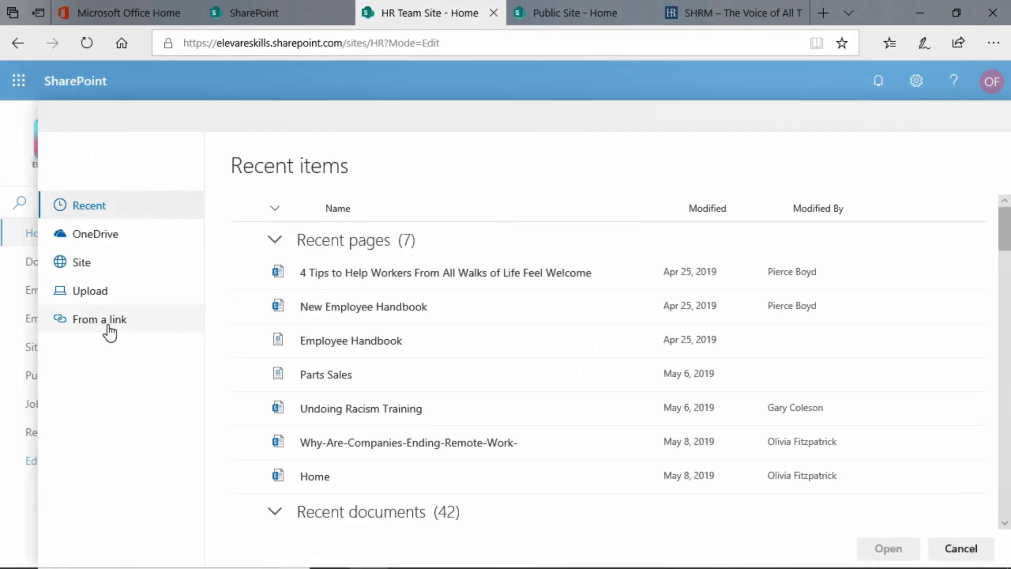
{"action": "left_click", "coordinate": [110, 331]}
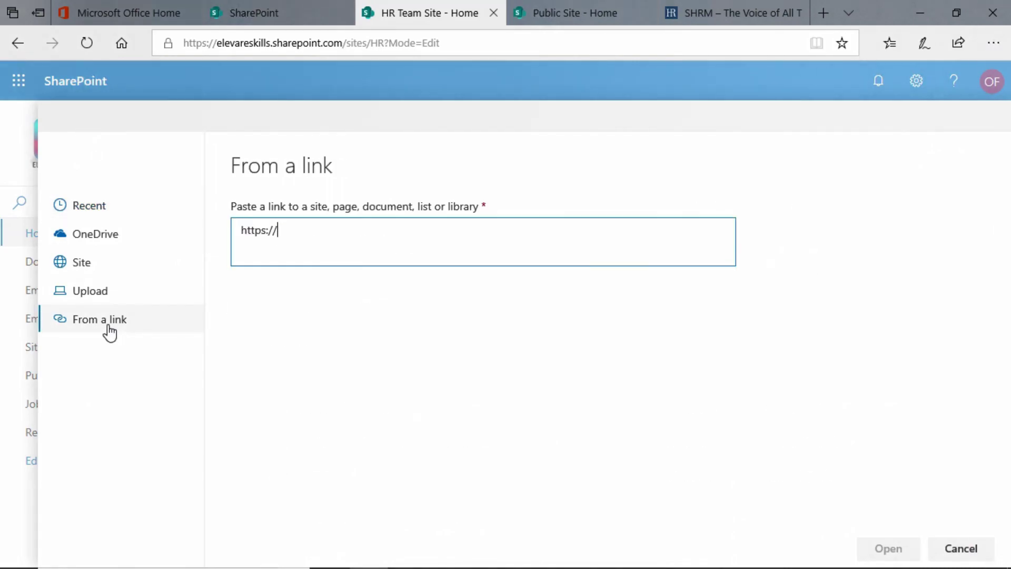
{"action": "left_click_drag", "start_coordinate": [325, 232], "coordinate": [220, 240]}
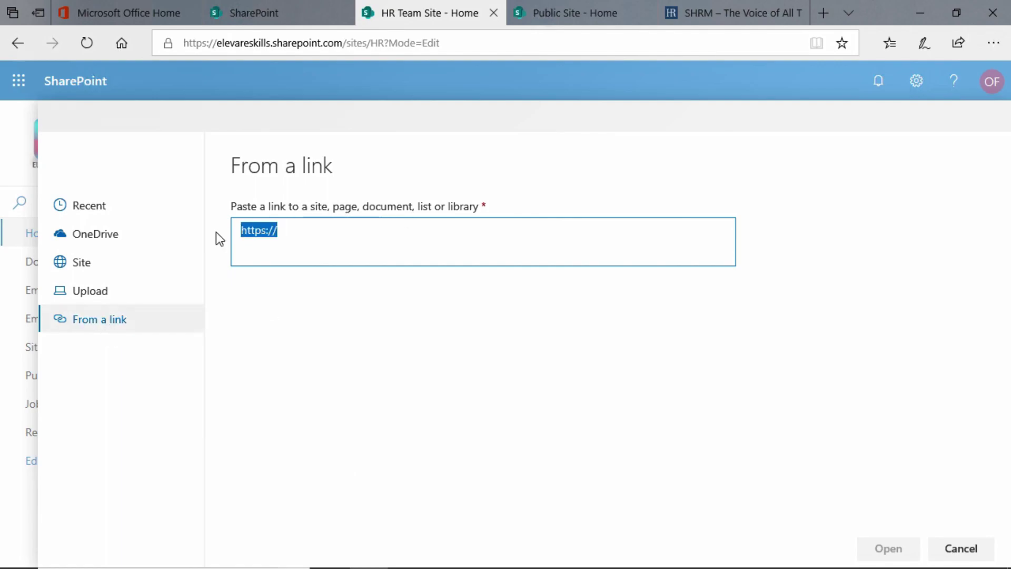
{"action": "key", "text": "BackSpace"}
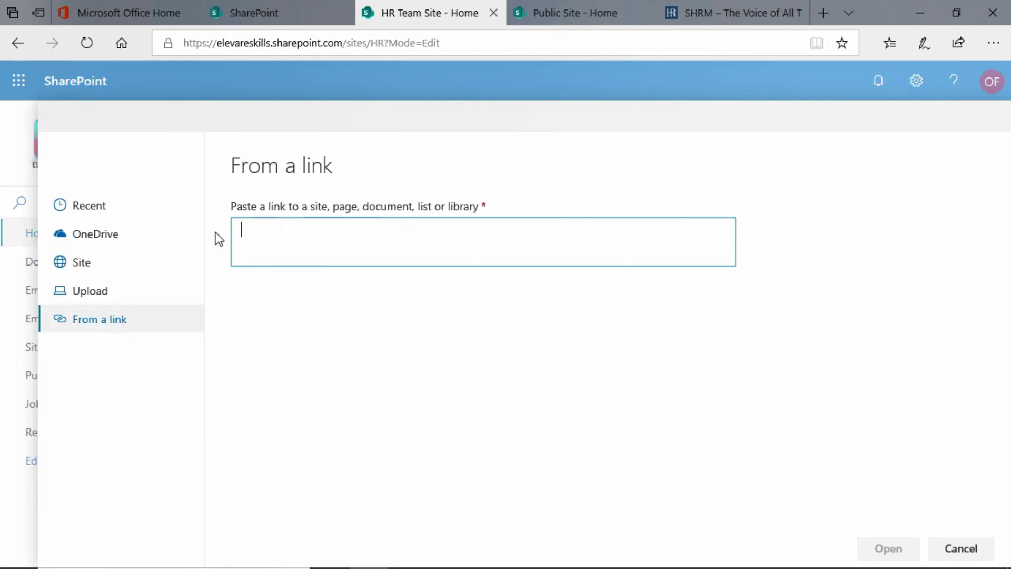
{"action": "left_click", "coordinate": [746, 19]}
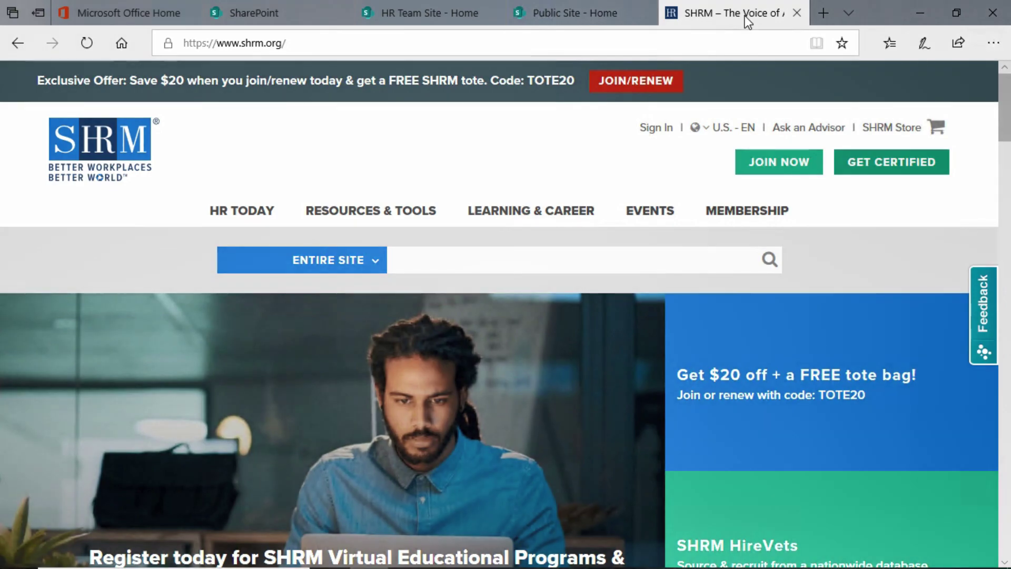
{"action": "left_click", "coordinate": [308, 43]}
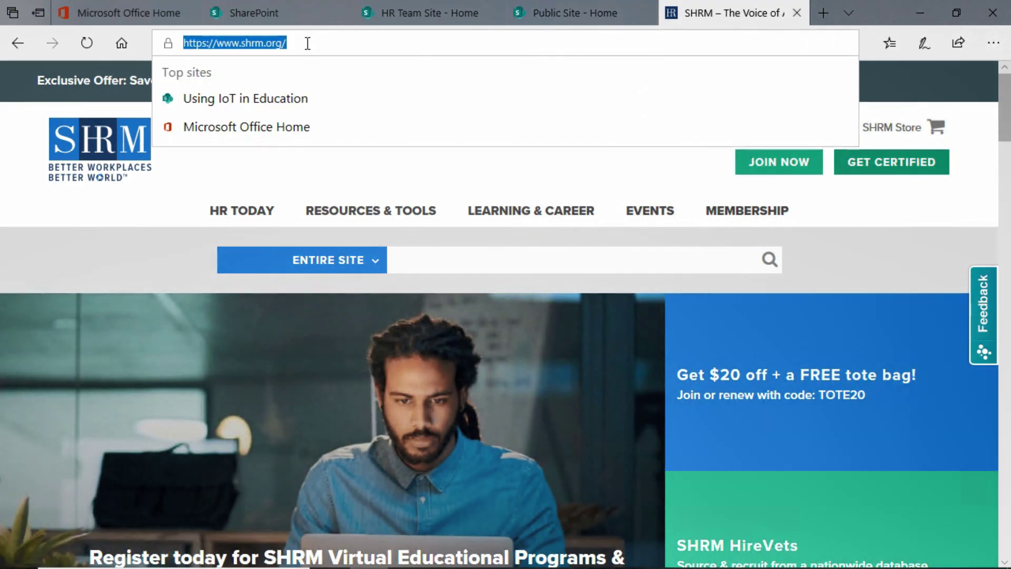
{"action": "right_click", "coordinate": [263, 42]}
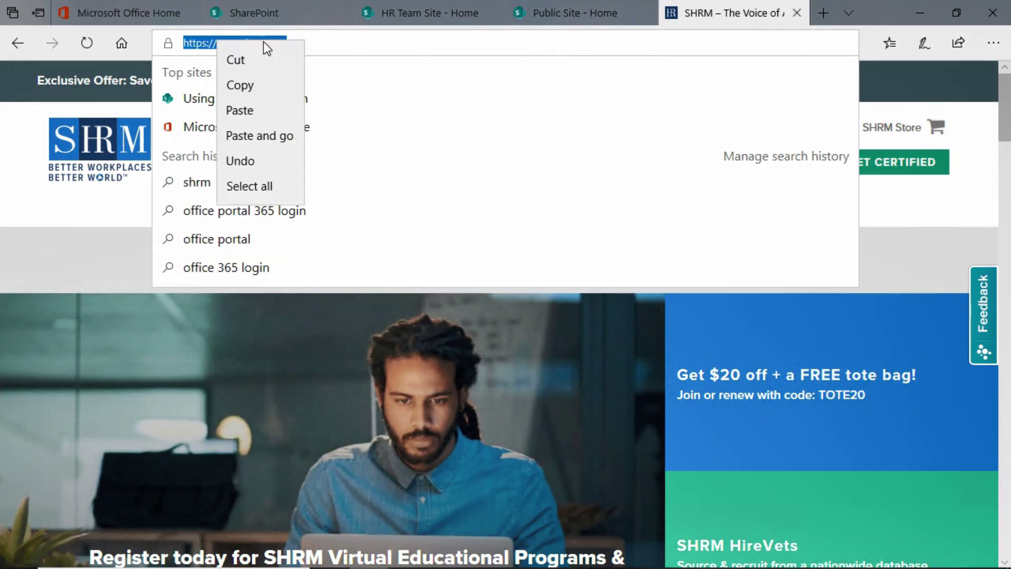
{"action": "left_click", "coordinate": [262, 97]}
{"action": "left_click", "coordinate": [438, 17]}
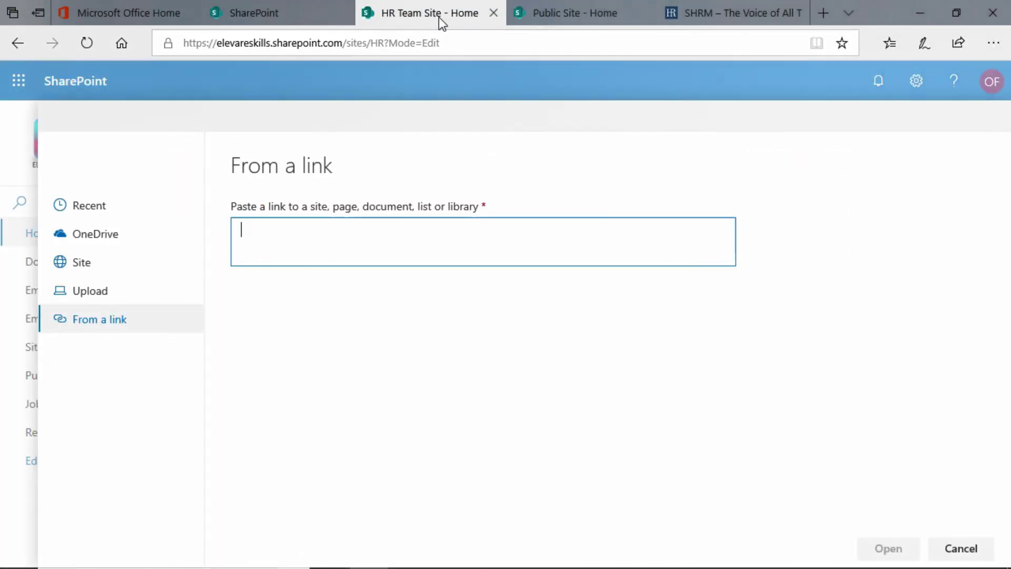
{"action": "right_click", "coordinate": [330, 235]}
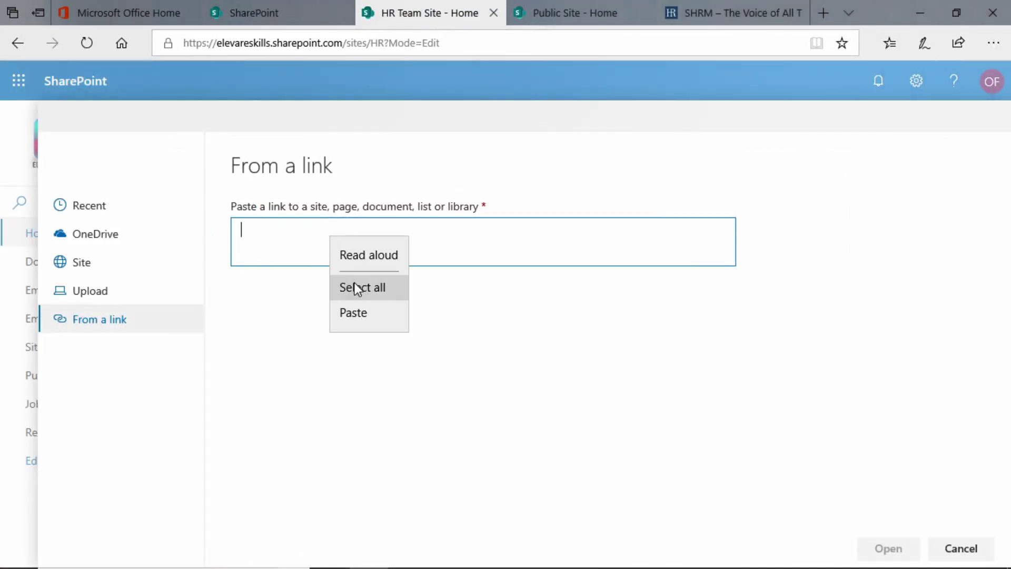
{"action": "left_click", "coordinate": [353, 312]}
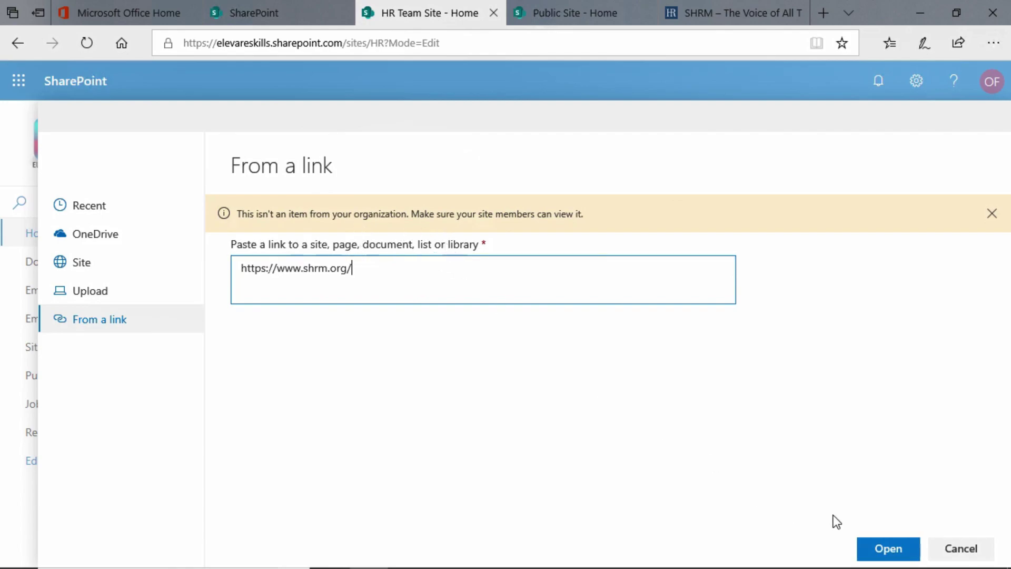
- Add the SHRM link to Quick links with thumbnail alternate text 'Web site'
{"action": "left_click", "coordinate": [883, 553]}
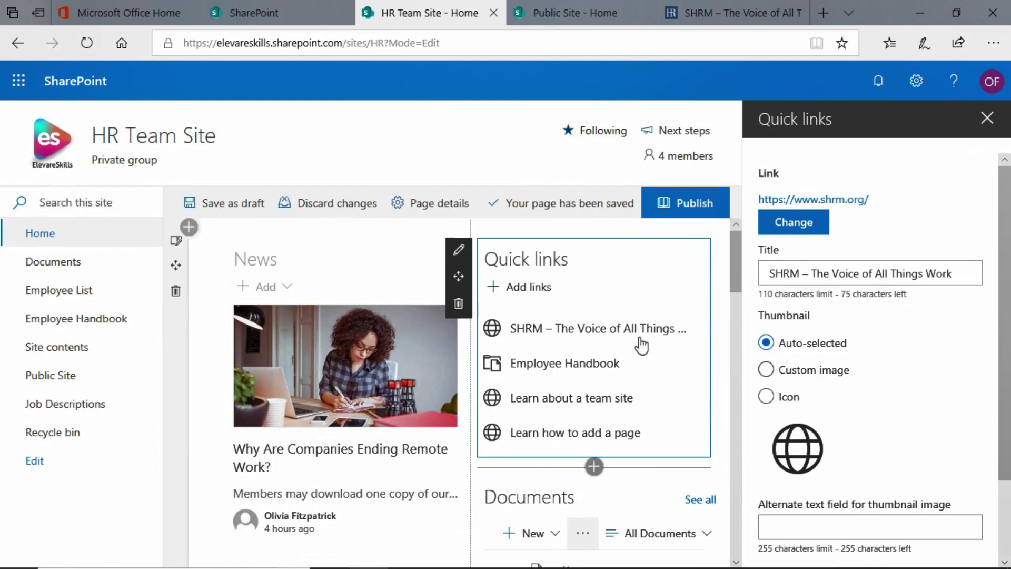
{"action": "mouse_move", "coordinate": [578, 343]}
{"action": "scroll", "coordinate": [882, 397], "scroll_direction": "down", "scroll_amount": 1}
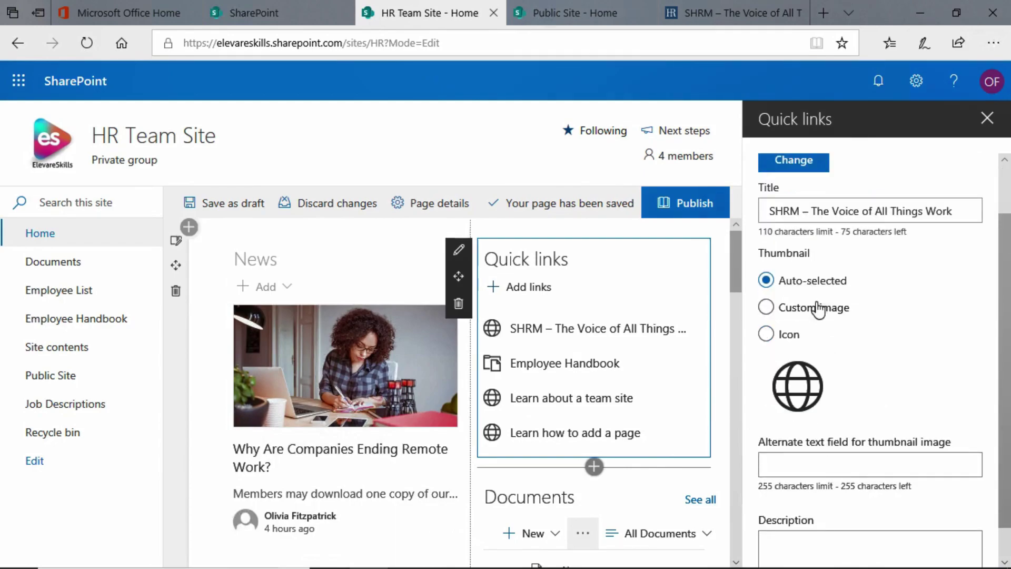
{"action": "scroll", "coordinate": [837, 367], "scroll_direction": "down", "scroll_amount": 1}
{"action": "left_click", "coordinate": [825, 424]}
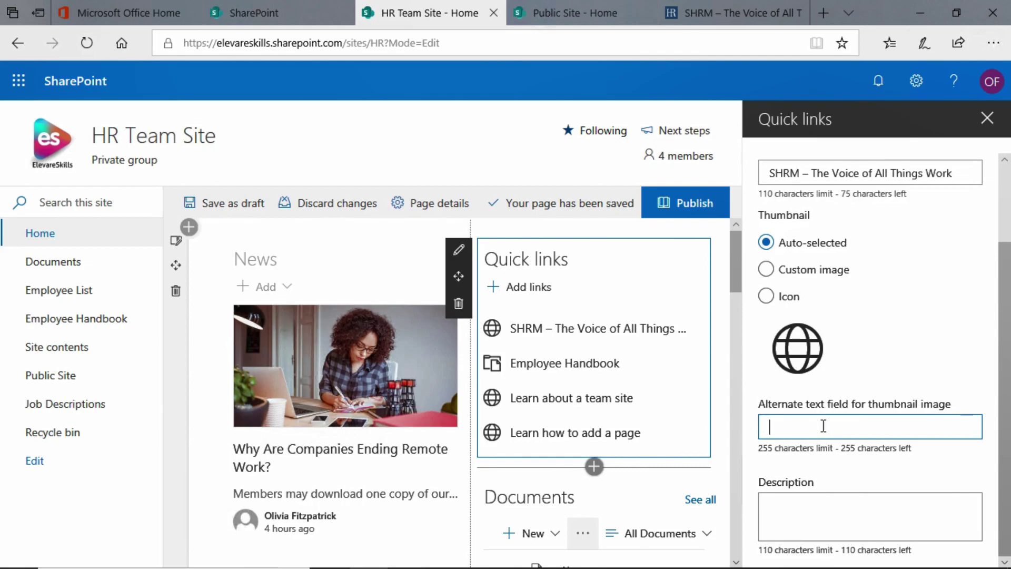
{"action": "type", "text": "Web"}
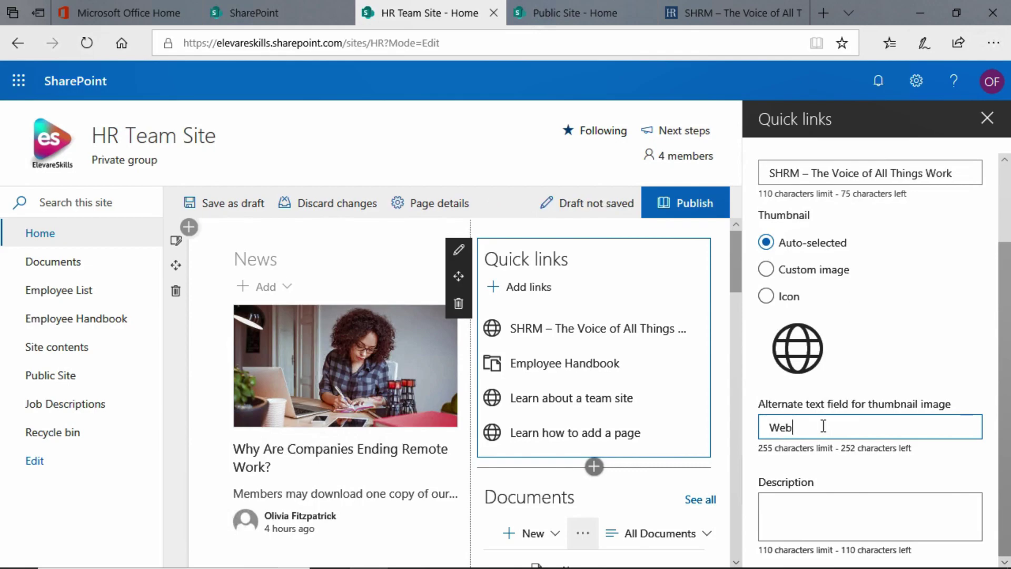
{"action": "type", "text": " site"}
{"action": "left_click", "coordinate": [819, 511]}
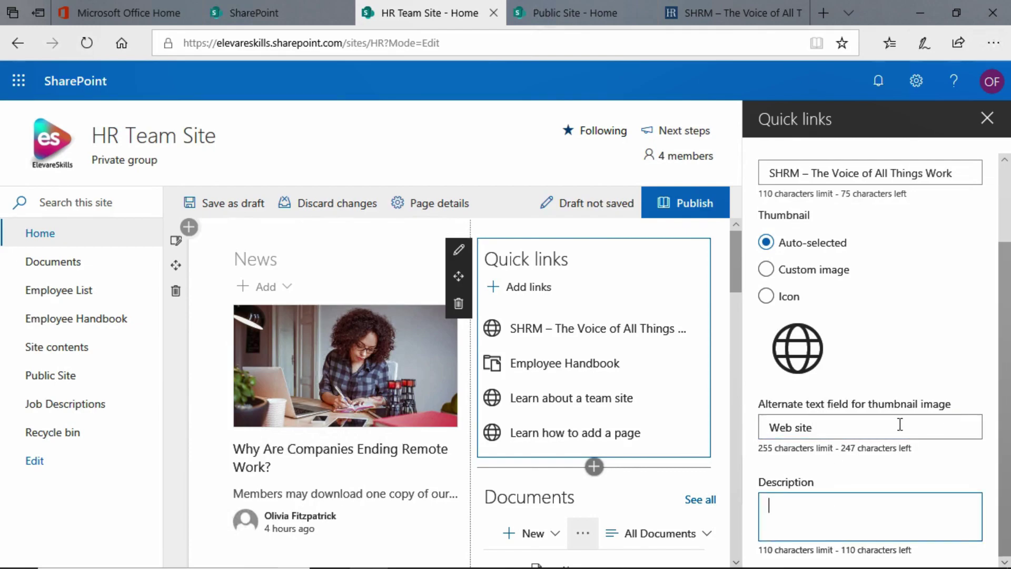
{"action": "left_click", "coordinate": [930, 326]}
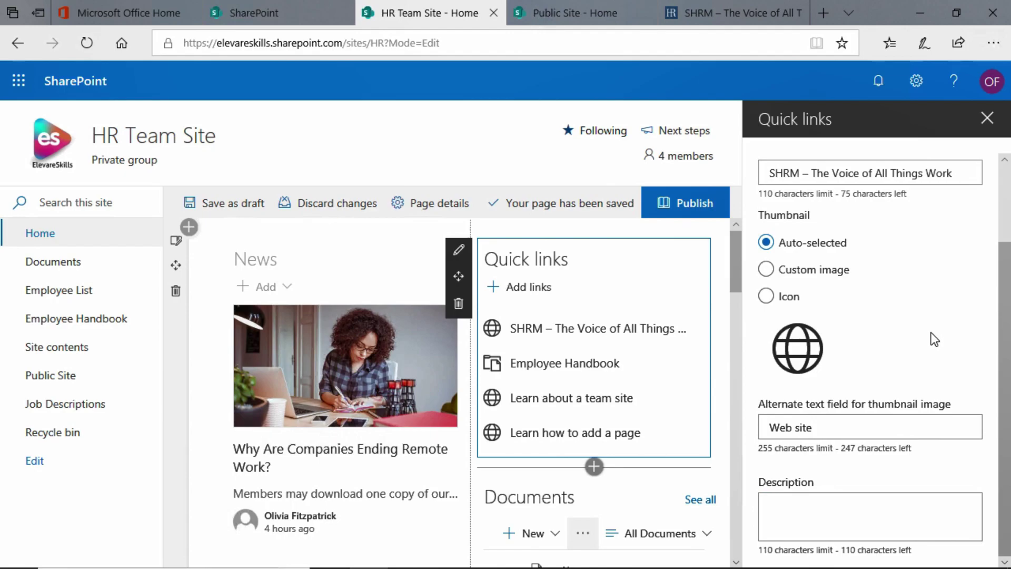
{"action": "scroll", "coordinate": [932, 333], "scroll_direction": "up", "scroll_amount": 2}
{"action": "scroll", "coordinate": [931, 333], "scroll_direction": "down", "scroll_amount": 2}
- Close the SHRM link properties, publish the HR Team Site page, and return to its tab
{"action": "left_click", "coordinate": [989, 122]}
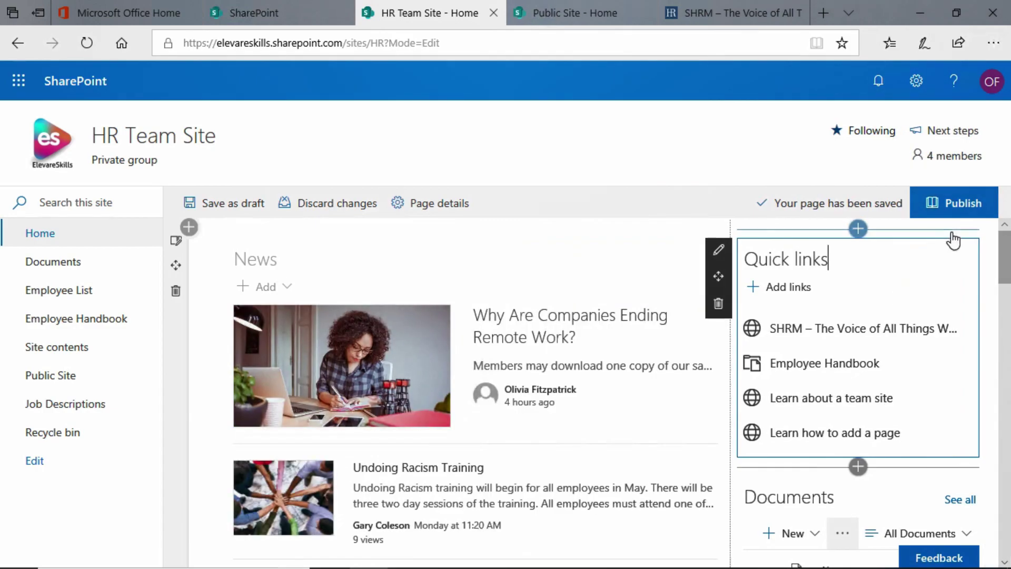
{"action": "left_click", "coordinate": [958, 212]}
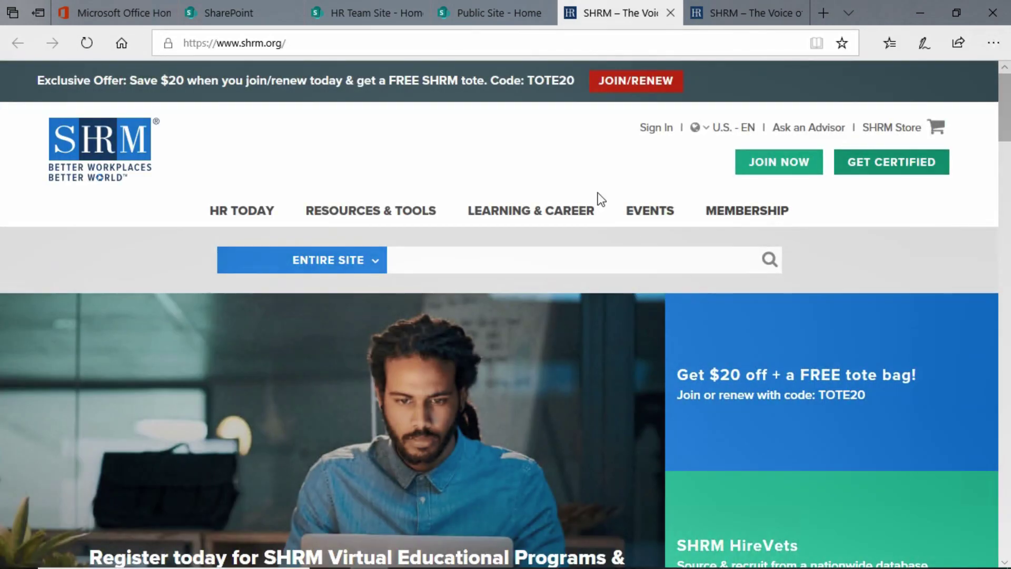
{"action": "left_click", "coordinate": [377, 16]}
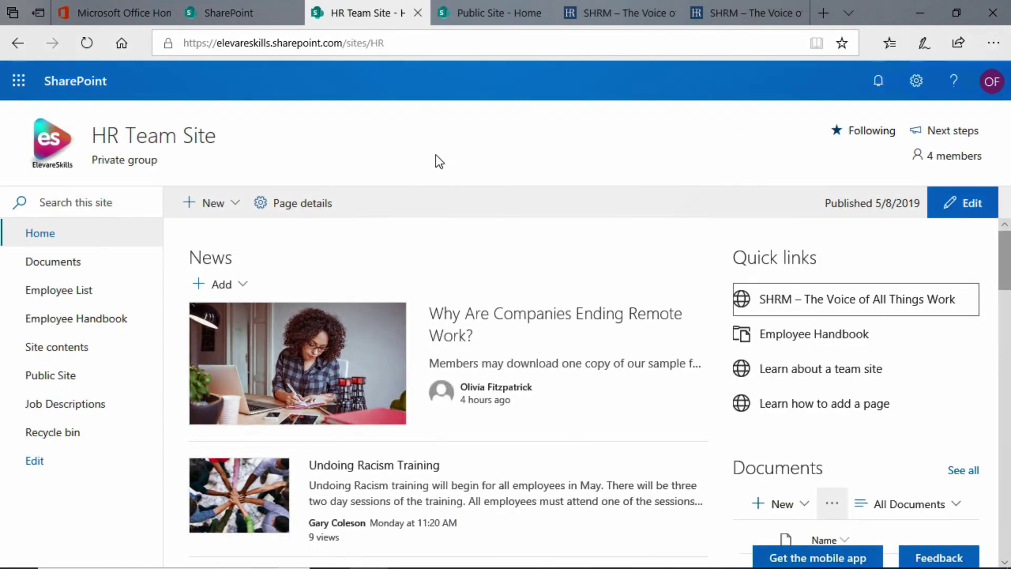